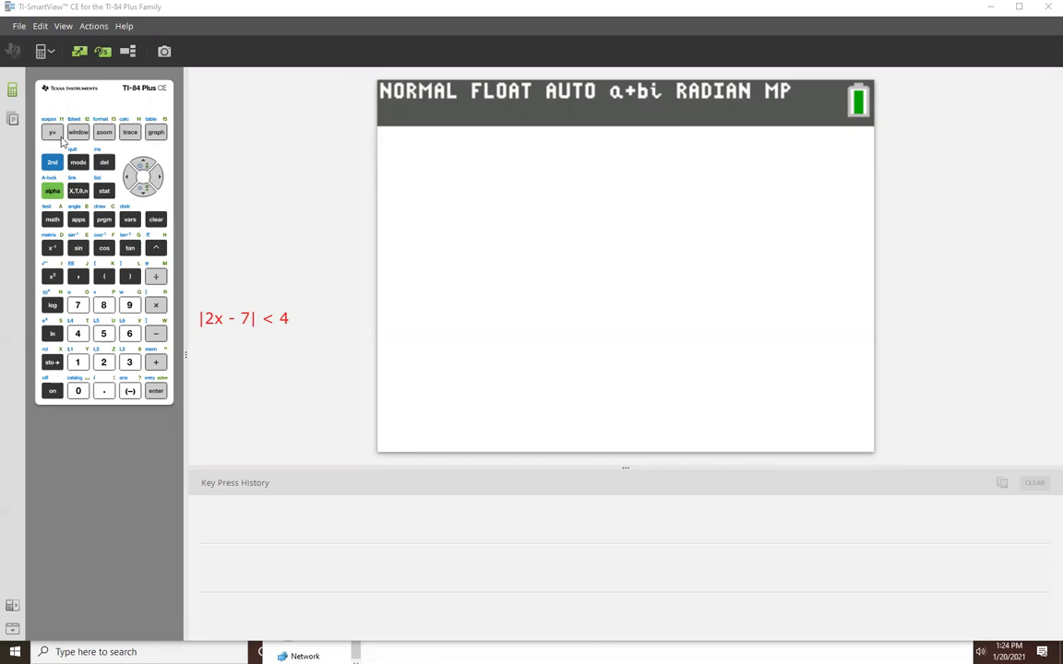
- In the Y= editor, enter Y1 = abs(2X−7) and Y2 = 4
{"action": "left_click", "coordinate": [53, 132]}
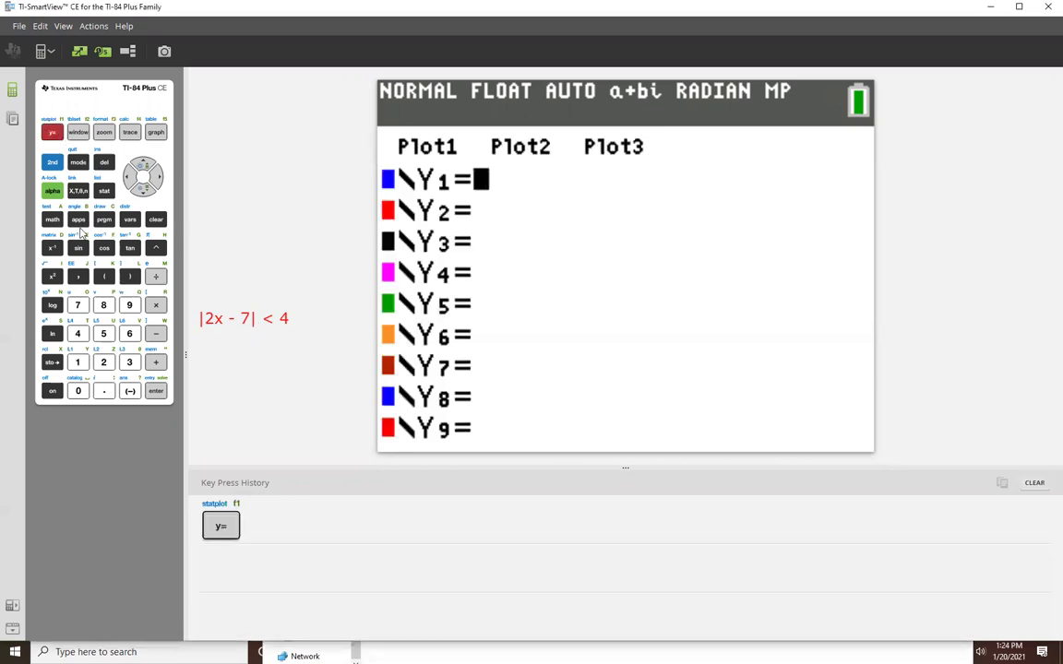
{"action": "left_click", "coordinate": [52, 219]}
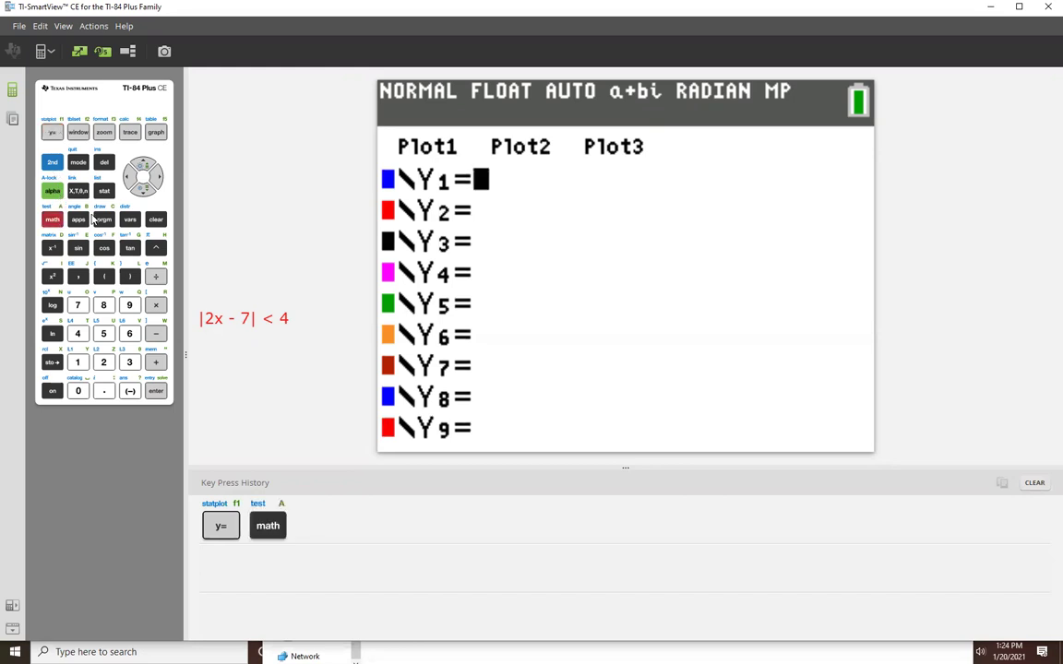
{"action": "left_click", "coordinate": [158, 176]}
{"action": "left_click", "coordinate": [77, 363]}
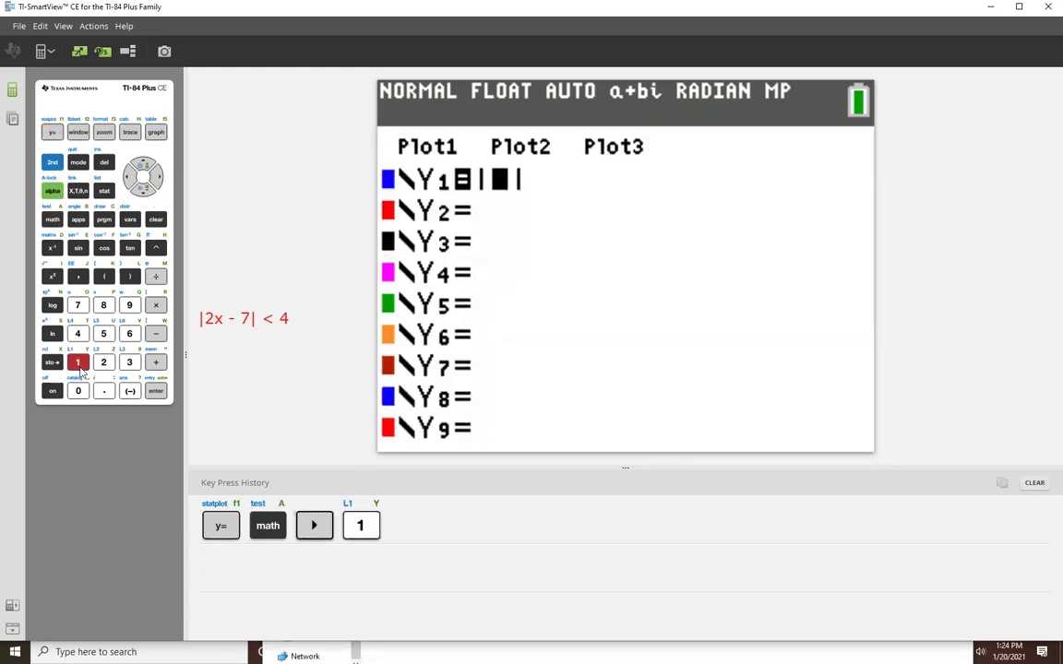
{"action": "left_click", "coordinate": [104, 363]}
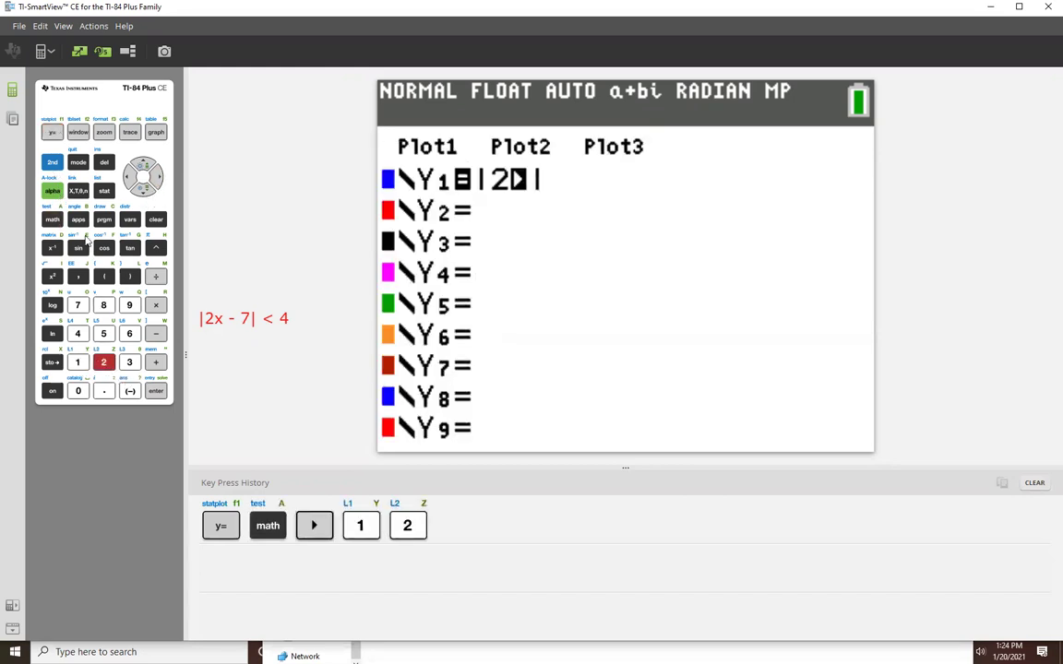
{"action": "left_click", "coordinate": [79, 191]}
{"action": "left_click", "coordinate": [156, 334]}
{"action": "left_click", "coordinate": [77, 305]}
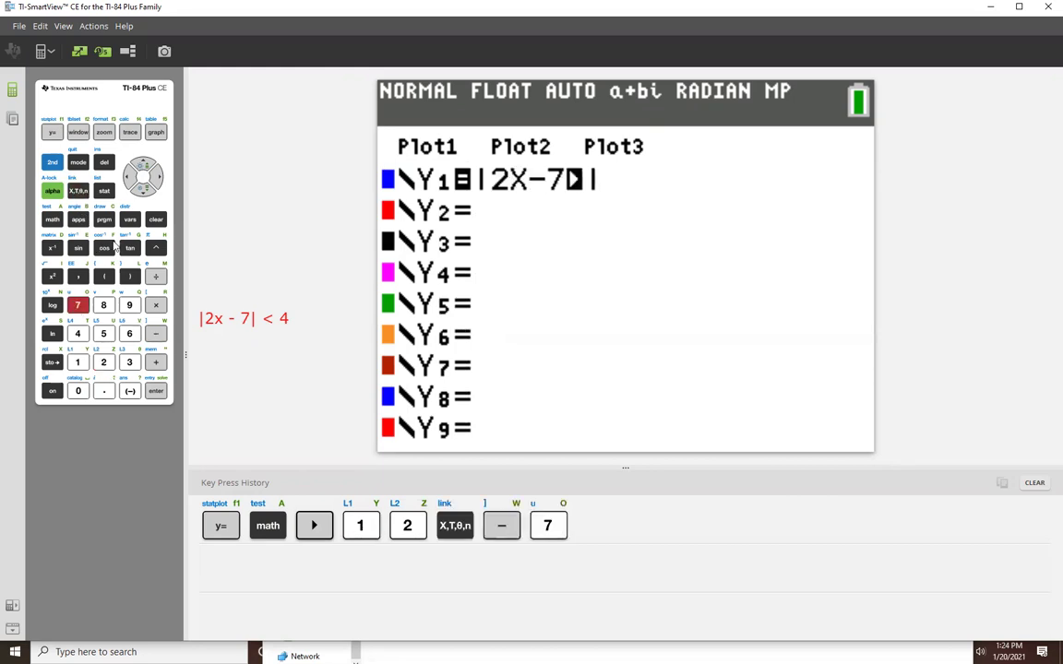
{"action": "left_click", "coordinate": [143, 190]}
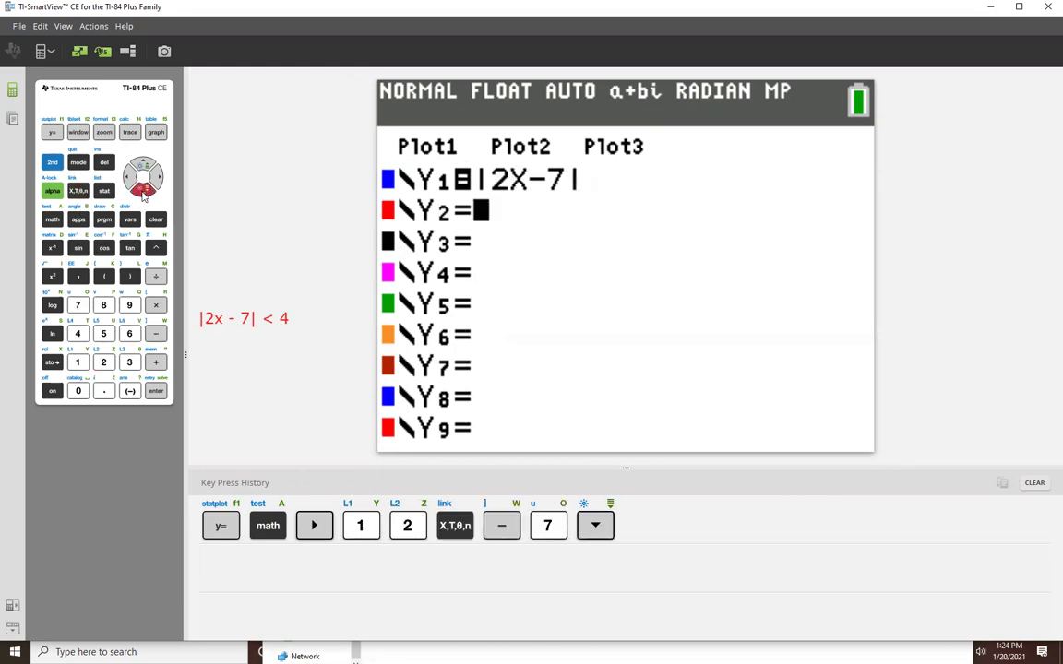
{"action": "left_click", "coordinate": [78, 334]}
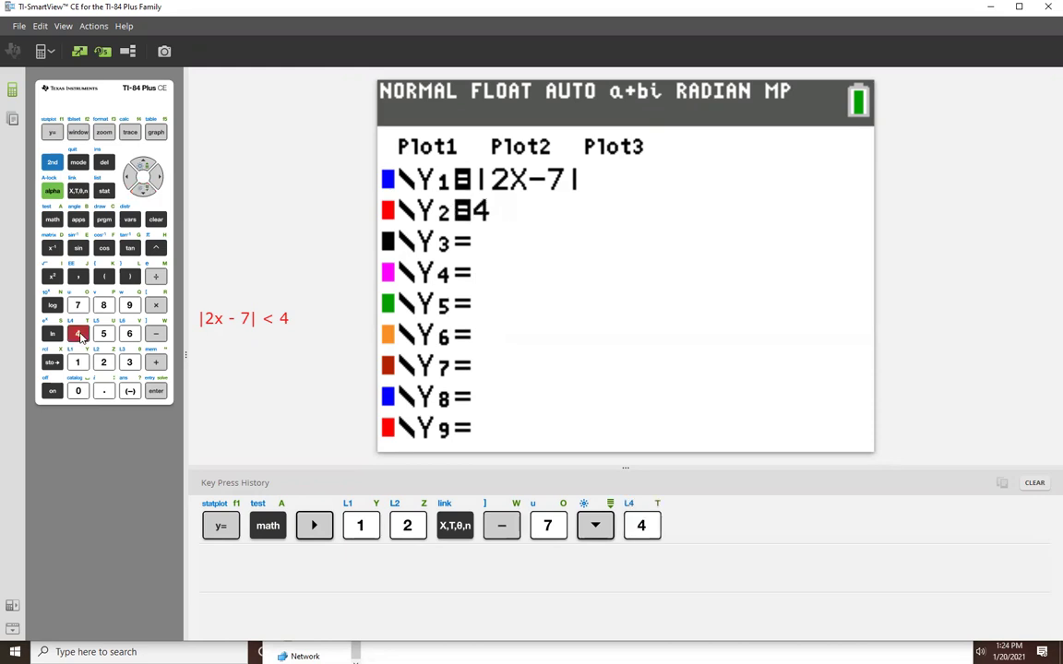
- On the Y3 line, enter abs(2X−7) and move past the absolute value bars
{"action": "left_click", "coordinate": [143, 189]}
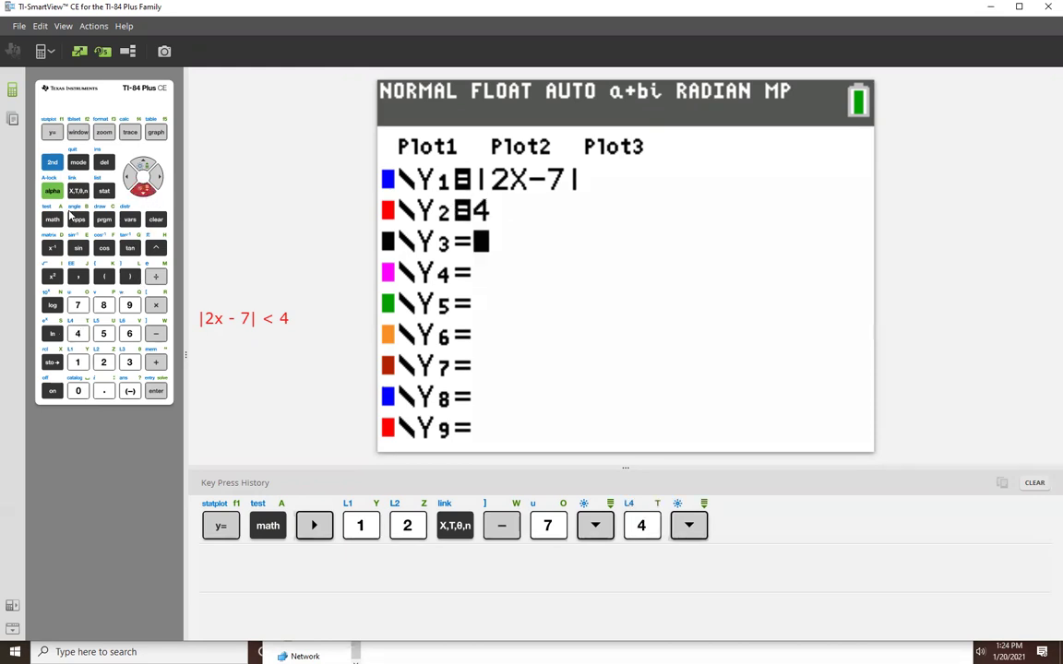
{"action": "left_click", "coordinate": [52, 218]}
{"action": "left_click", "coordinate": [157, 176]}
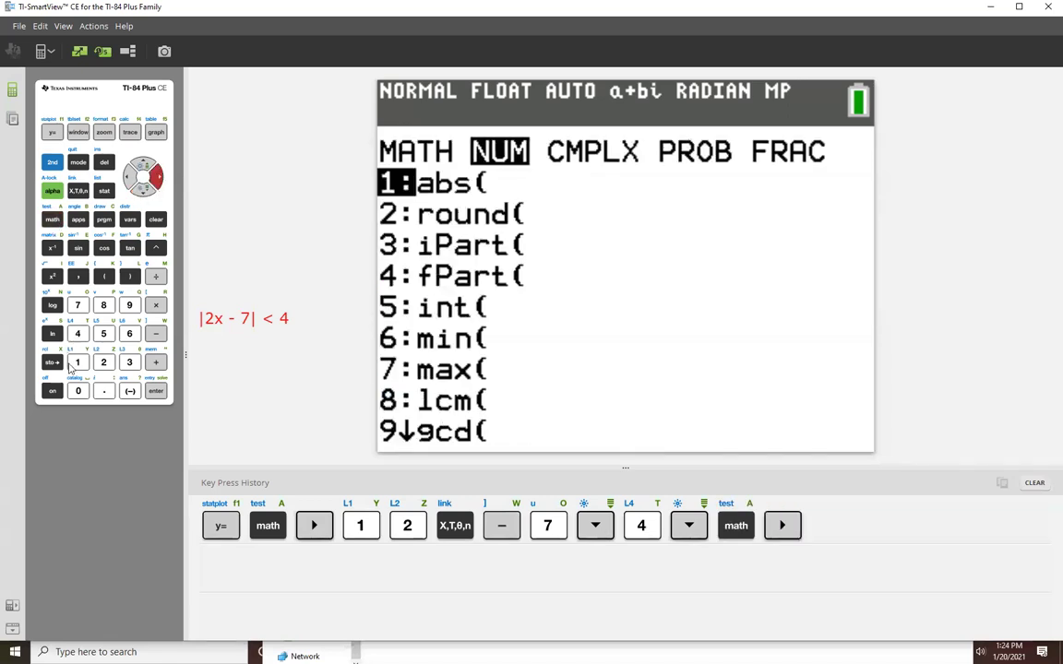
{"action": "left_click", "coordinate": [77, 362]}
{"action": "left_click", "coordinate": [103, 362]}
{"action": "left_click", "coordinate": [79, 190]}
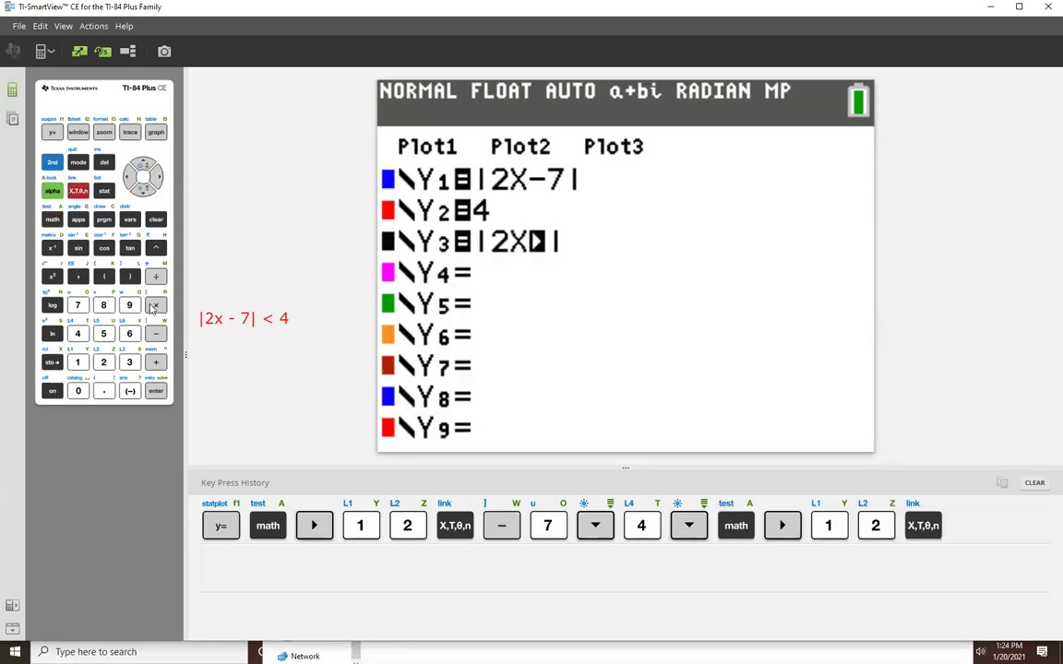
{"action": "left_click", "coordinate": [156, 333]}
{"action": "left_click", "coordinate": [78, 304]}
{"action": "left_click", "coordinate": [157, 177]}
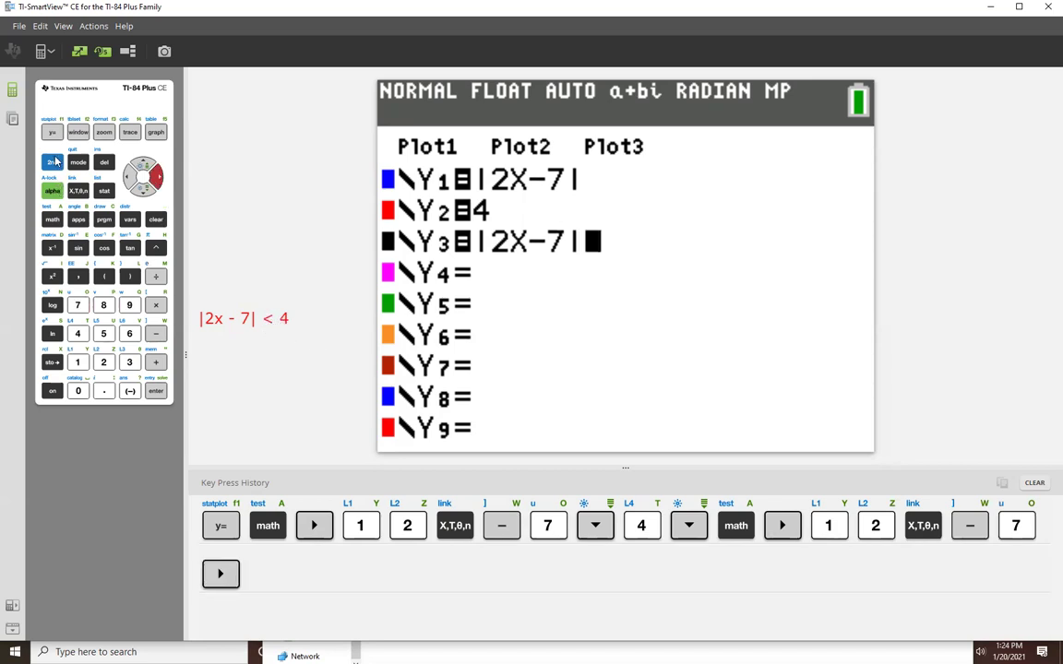
- Finish Y3 as the test |2X−7| < 4 using the TEST less-than sign
{"action": "left_click", "coordinate": [53, 161]}
{"action": "left_click", "coordinate": [53, 218]}
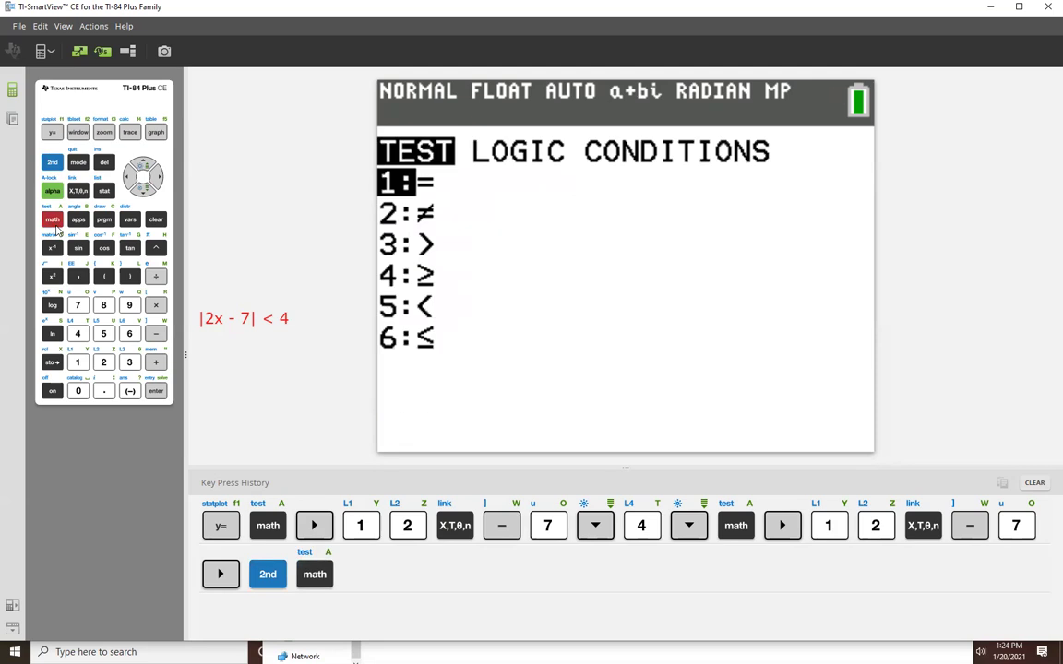
{"action": "left_click", "coordinate": [103, 334]}
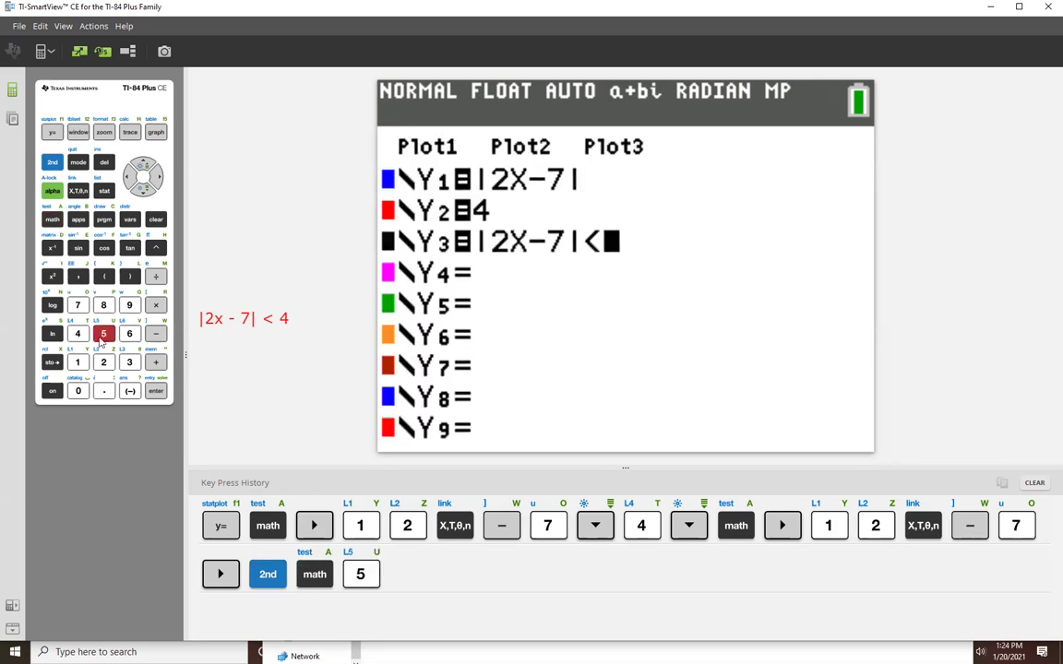
{"action": "left_click", "coordinate": [78, 334]}
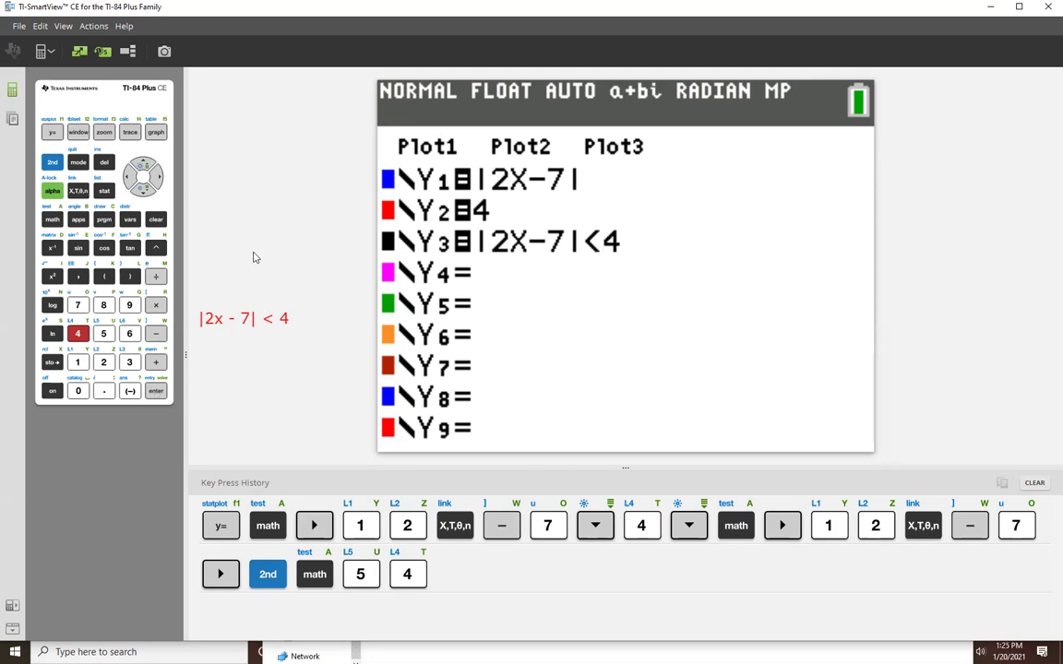
- Graph Y1, Y2 and the Y3 test in the ZStandard window
{"action": "left_click", "coordinate": [103, 132]}
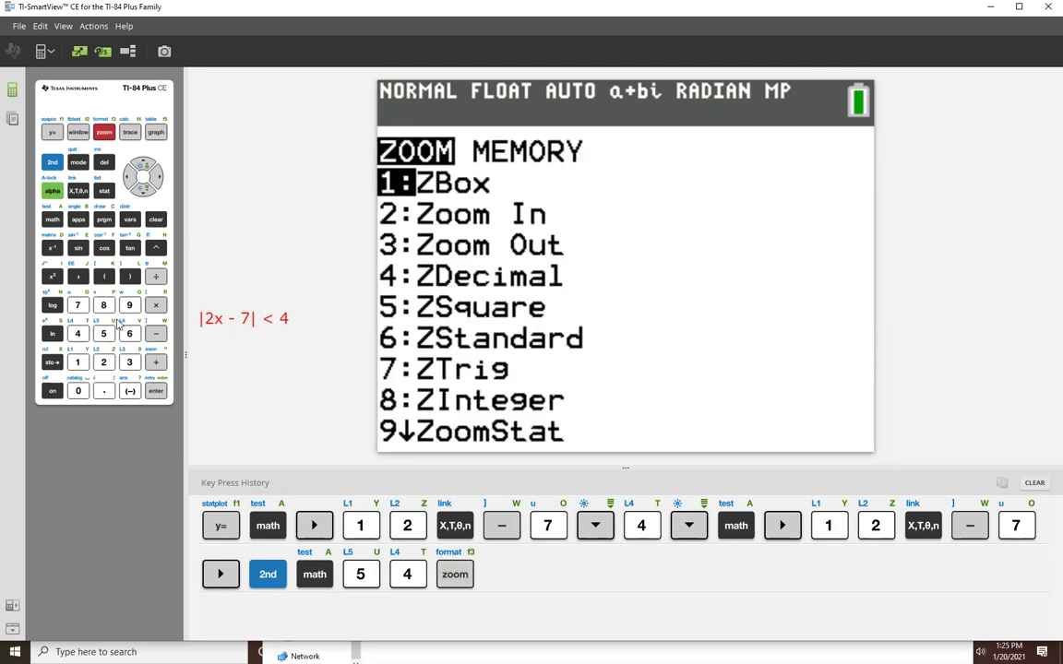
{"action": "left_click", "coordinate": [129, 332]}
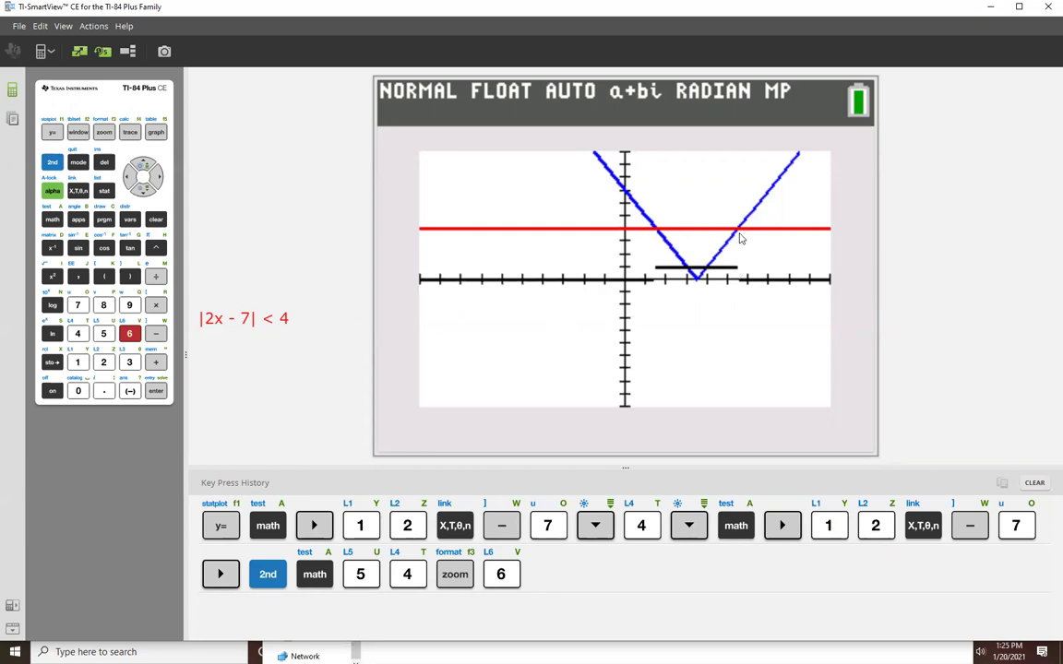
- Use CALC intersect on |2X−7| and y=4 to find the left crossing at X=1.5, Y=4
{"action": "left_click", "coordinate": [53, 162]}
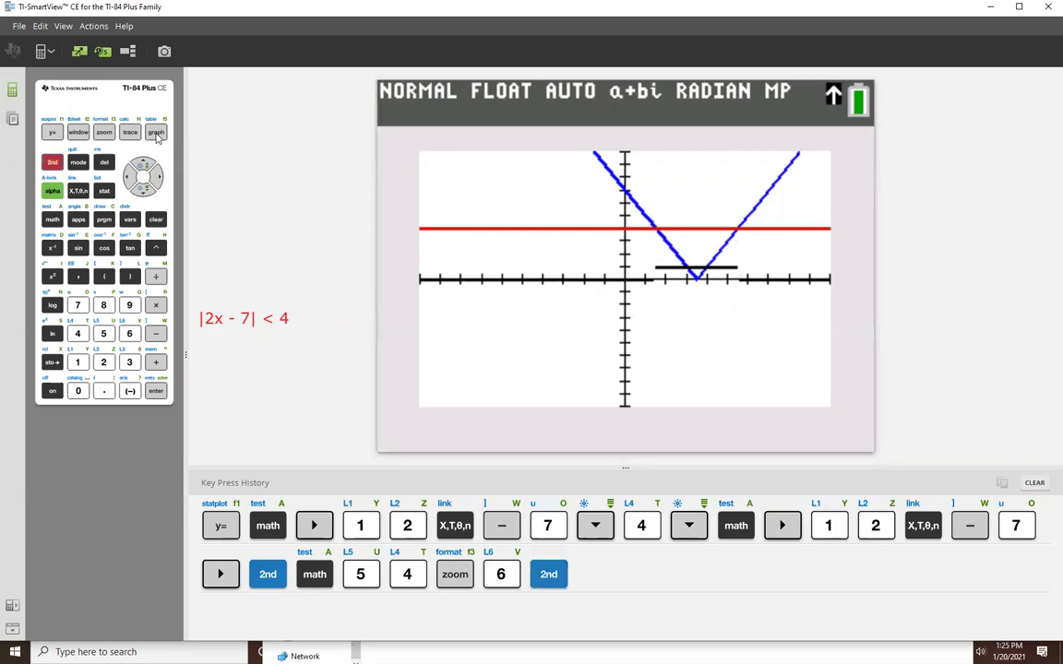
{"action": "left_click", "coordinate": [129, 132]}
{"action": "left_click", "coordinate": [103, 333]}
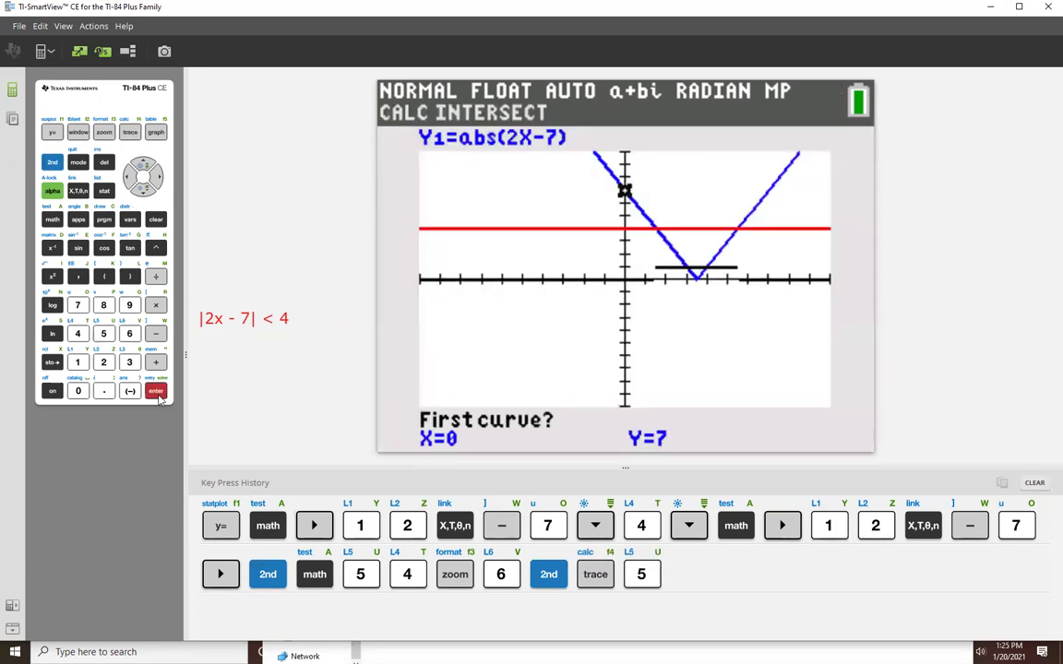
{"action": "double_click", "coordinate": [155, 390]}
{"action": "left_click", "coordinate": [155, 390]}
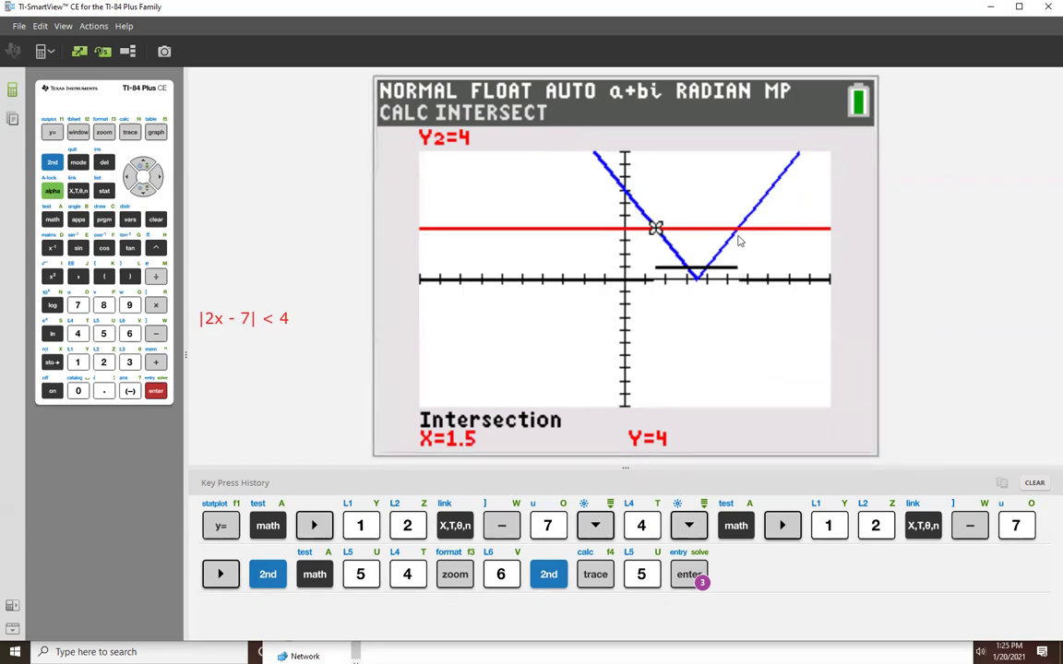
- Run intersect again, tracing right, to find the right crossing at X=5.5, Y=4
{"action": "left_click", "coordinate": [52, 162]}
{"action": "left_click", "coordinate": [130, 132]}
{"action": "left_click", "coordinate": [104, 333]}
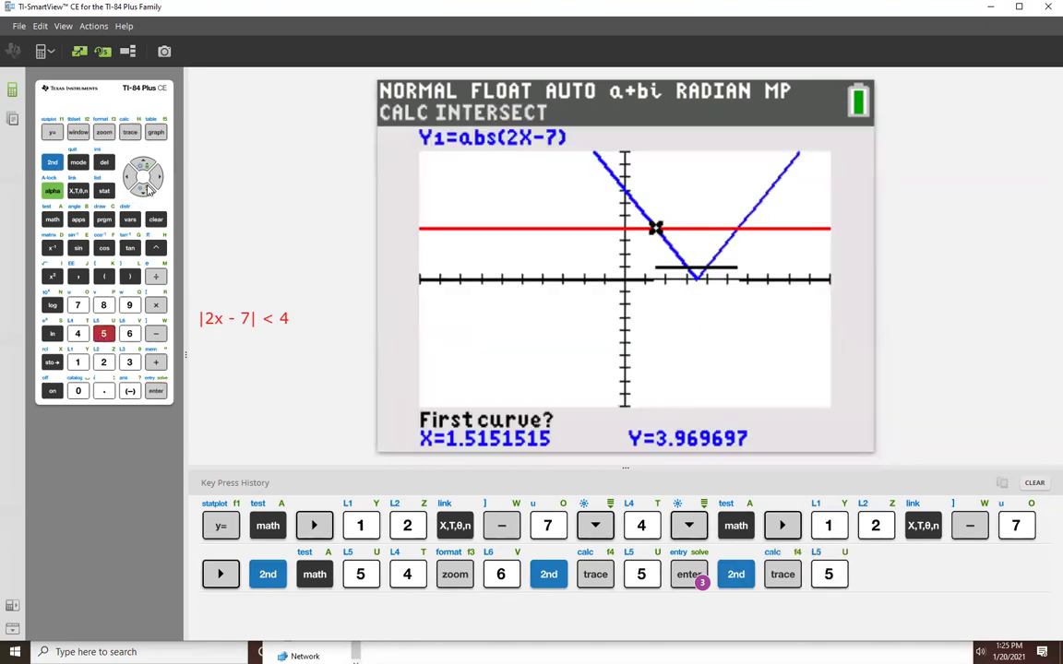
{"action": "left_click", "coordinate": [157, 182]}
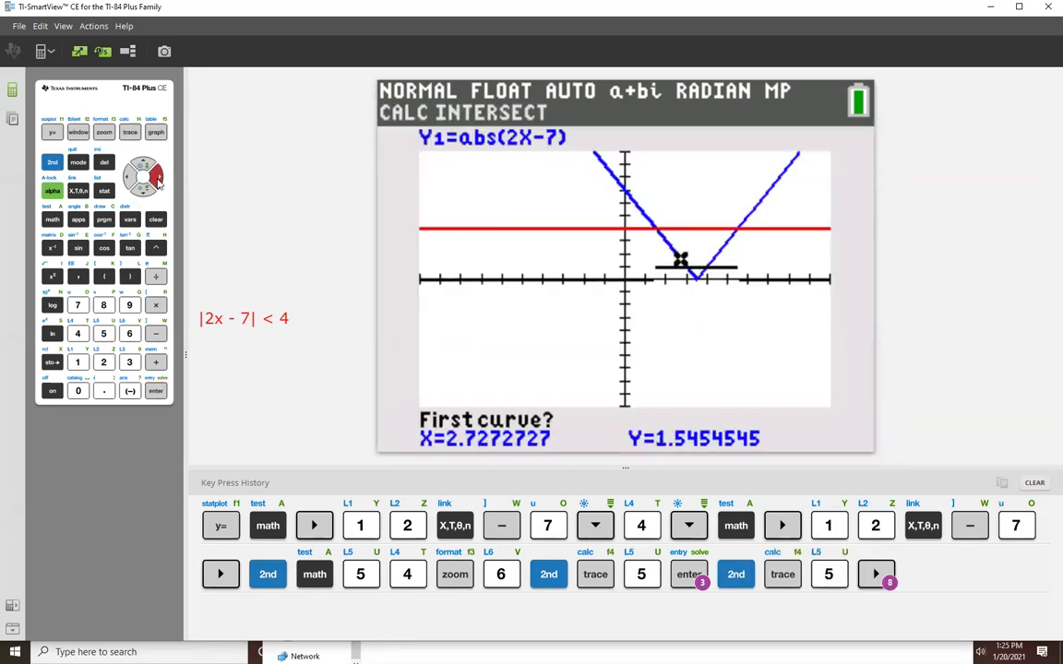
{"action": "left_click", "coordinate": [157, 183]}
{"action": "left_click", "coordinate": [156, 182]}
{"action": "left_click", "coordinate": [157, 183]}
{"action": "left_click", "coordinate": [157, 182]}
{"action": "left_click", "coordinate": [157, 183]}
{"action": "left_click", "coordinate": [157, 182]}
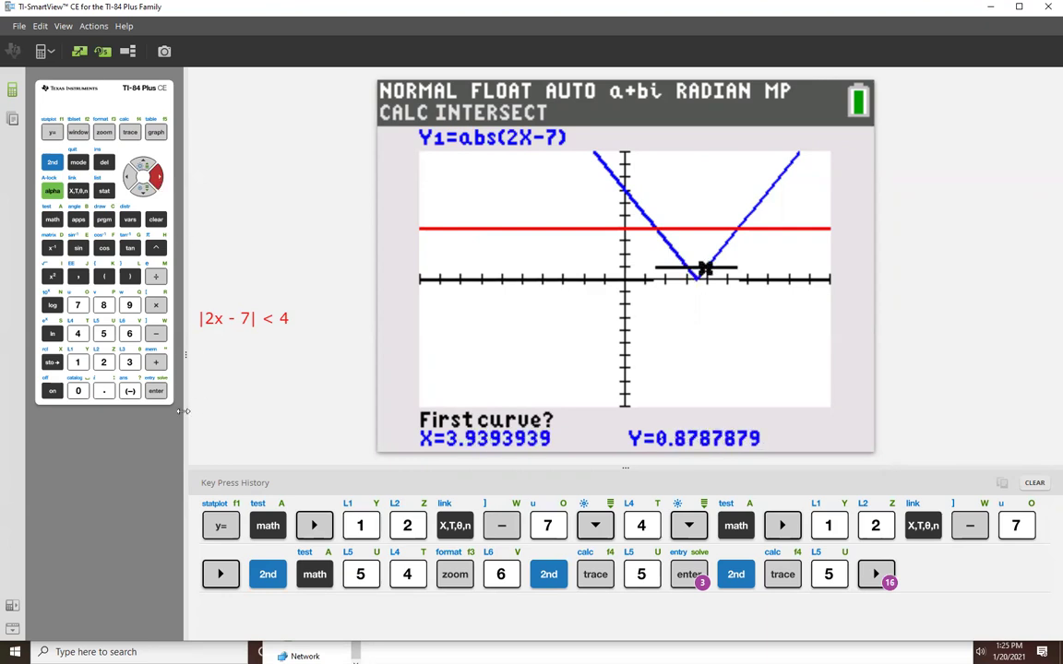
{"action": "left_click", "coordinate": [156, 391]}
{"action": "left_click", "coordinate": [156, 391]}
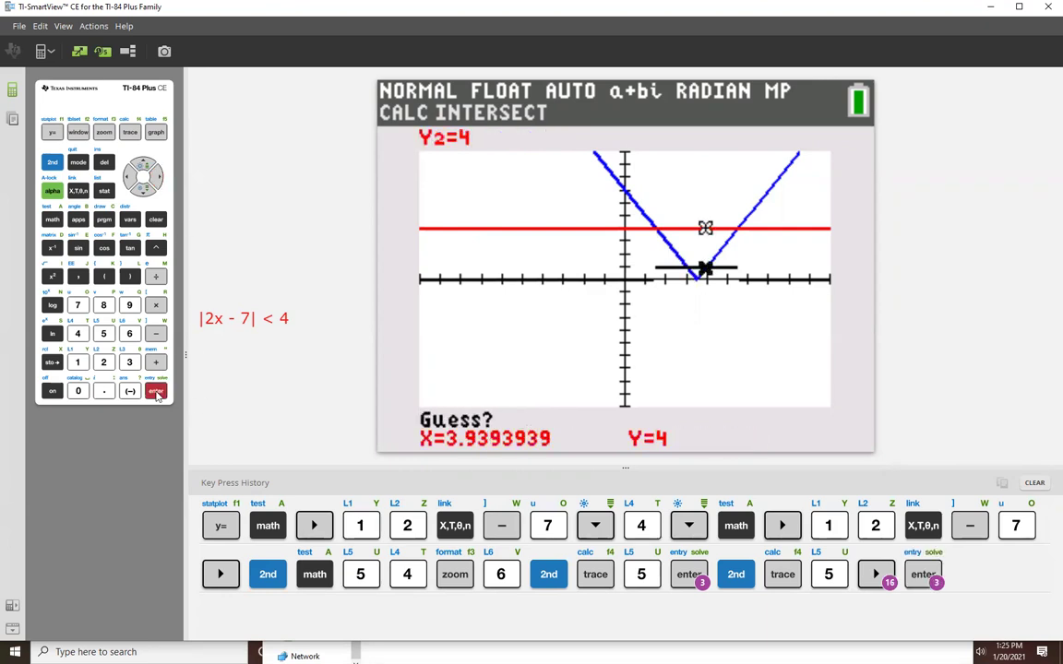
{"action": "left_click", "coordinate": [156, 391]}
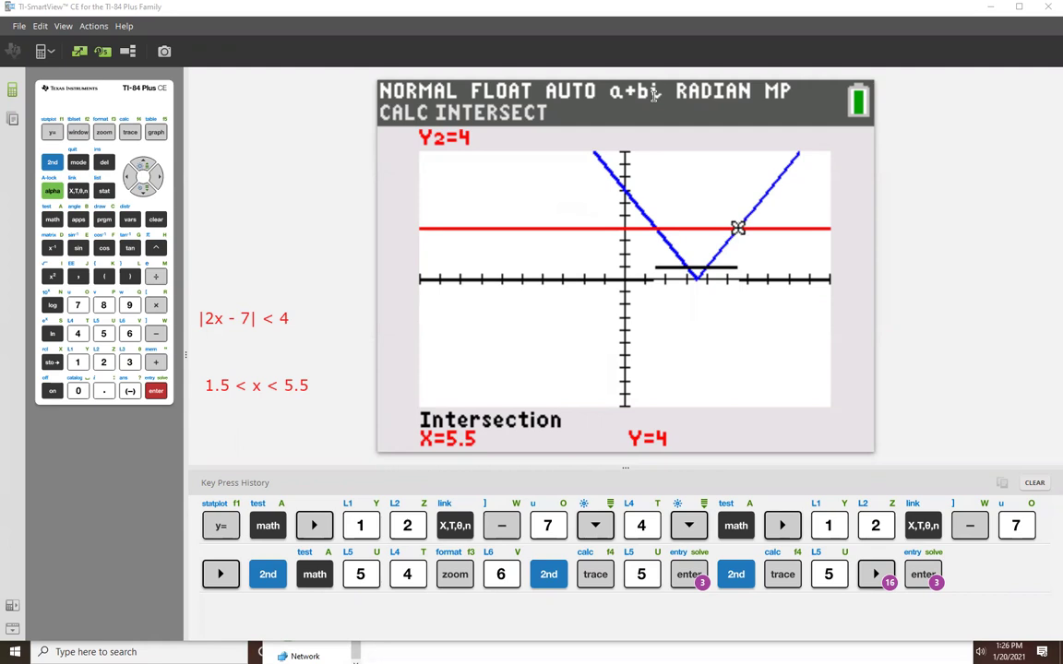
- Add a text note below the inequality giving the solution interval (1.5, 5.5)
{"action": "left_click", "coordinate": [203, 416]}
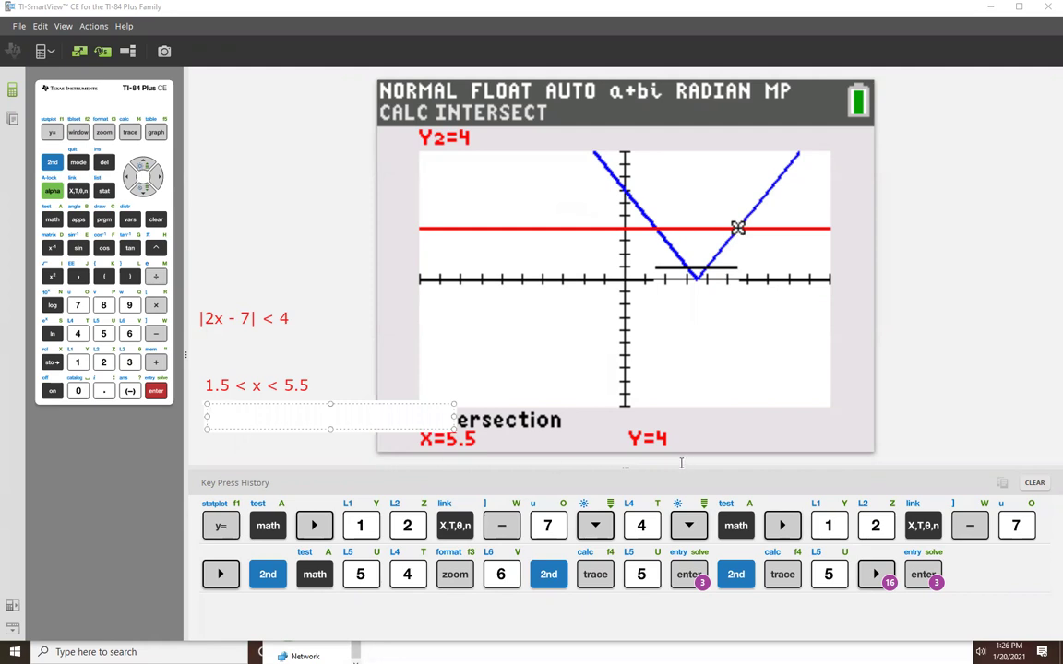
{"action": "type", "text": "(1.5.5.5)"}
{"action": "left_click", "coordinate": [350, 374]}
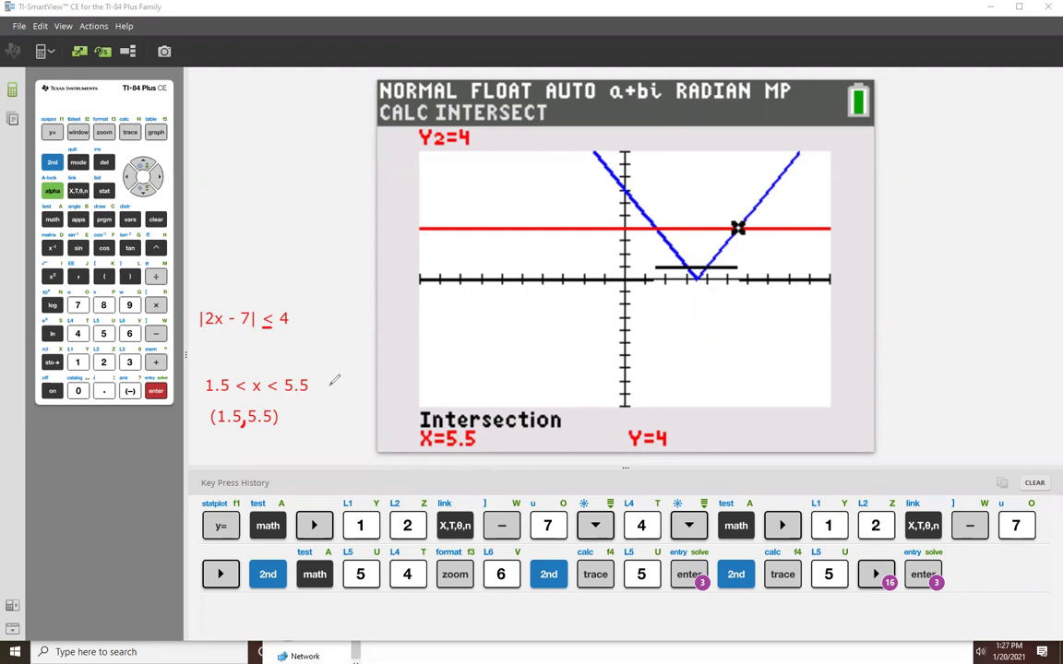
{"action": "left_click_drag", "start_coordinate": [234, 394], "coordinate": [277, 392]}
{"action": "mouse_move", "coordinate": [217, 408]}
{"action": "left_mouse_down"}
{"action": "mouse_move", "coordinate": [219, 426]}
{"action": "mouse_move", "coordinate": [279, 415]}
{"action": "mouse_move", "coordinate": [274, 425]}
{"action": "left_mouse_up"}
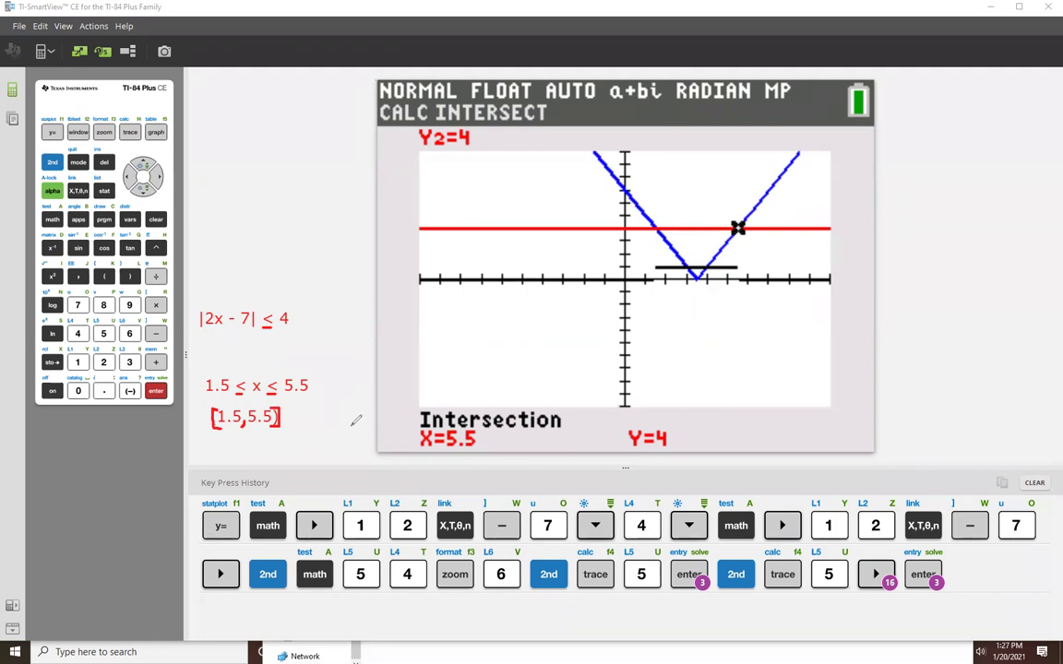
{"action": "key", "text": "ctrl+z"}
{"action": "key", "text": "ctrl+z"}
{"action": "key", "text": "ctrl+z"}
{"action": "key", "text": "ctrl+z"}
{"action": "key", "text": "ctrl+z"}
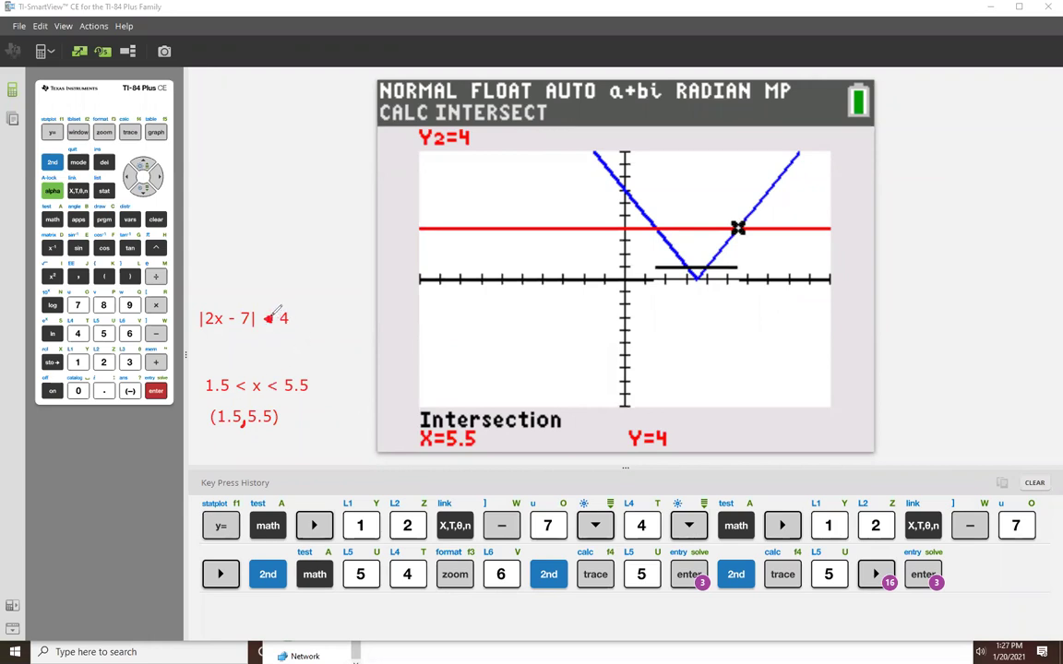
- Redraw the handwritten < as ≥ and circle where the V rises above y=4 on both sides
{"action": "left_click_drag", "start_coordinate": [265, 306], "coordinate": [276, 305]}
{"action": "mouse_move", "coordinate": [240, 309]}
{"action": "left_mouse_down"}
{"action": "mouse_move", "coordinate": [197, 318]}
{"action": "mouse_move", "coordinate": [226, 334]}
{"action": "mouse_move", "coordinate": [253, 319]}
{"action": "mouse_move", "coordinate": [241, 306]}
{"action": "mouse_move", "coordinate": [281, 301]}
{"action": "mouse_move", "coordinate": [277, 319]}
{"action": "mouse_move", "coordinate": [294, 306]}
{"action": "left_mouse_up"}
{"action": "mouse_move", "coordinate": [630, 168]}
{"action": "left_mouse_down"}
{"action": "mouse_move", "coordinate": [563, 173]}
{"action": "mouse_move", "coordinate": [530, 229]}
{"action": "mouse_move", "coordinate": [612, 236]}
{"action": "mouse_move", "coordinate": [636, 171]}
{"action": "left_mouse_up"}
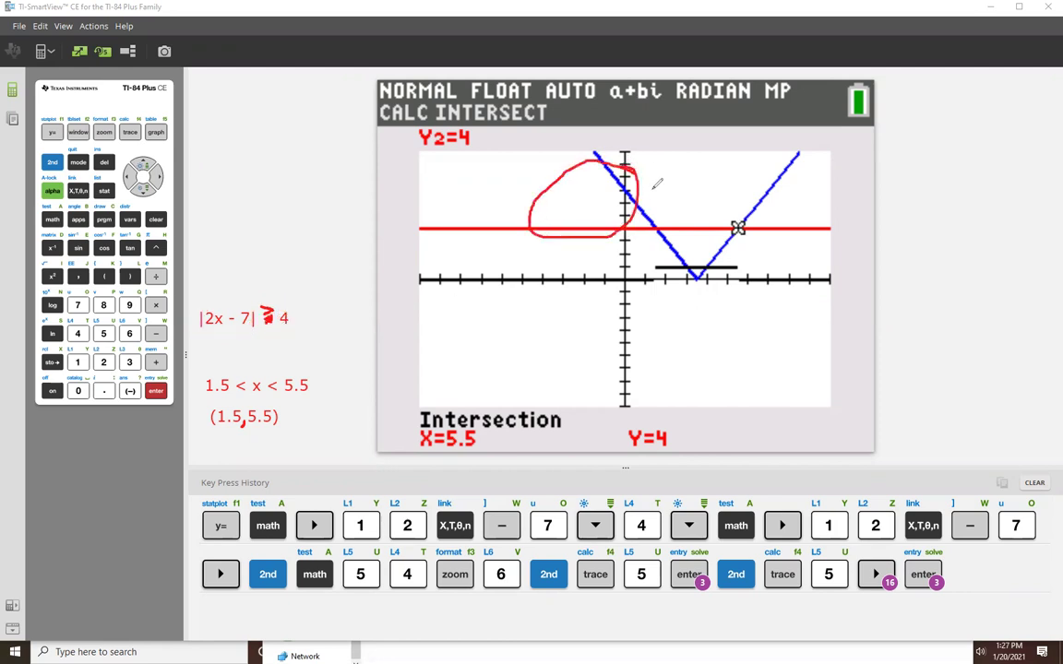
{"action": "mouse_move", "coordinate": [797, 173]}
{"action": "left_mouse_down"}
{"action": "mouse_move", "coordinate": [750, 225]}
{"action": "mouse_move", "coordinate": [791, 181]}
{"action": "mouse_move", "coordinate": [789, 192]}
{"action": "left_mouse_up"}
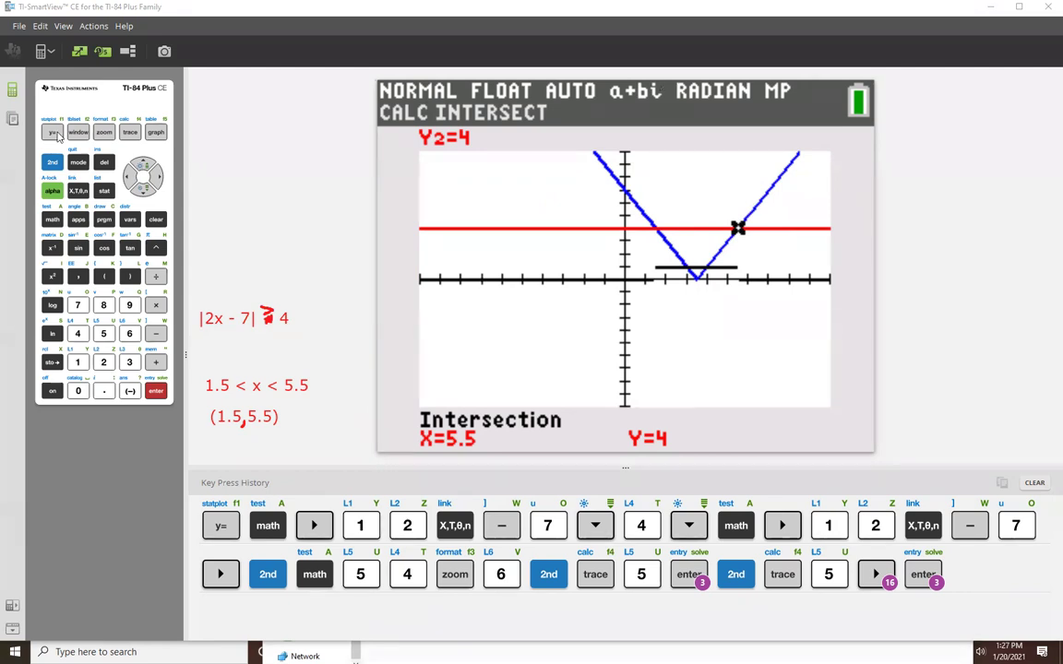
- Change Y3's test sign from < to >, making it |2X−7| > 4
{"action": "left_click", "coordinate": [52, 132]}
{"action": "left_click", "coordinate": [141, 190]}
{"action": "left_click", "coordinate": [141, 189]}
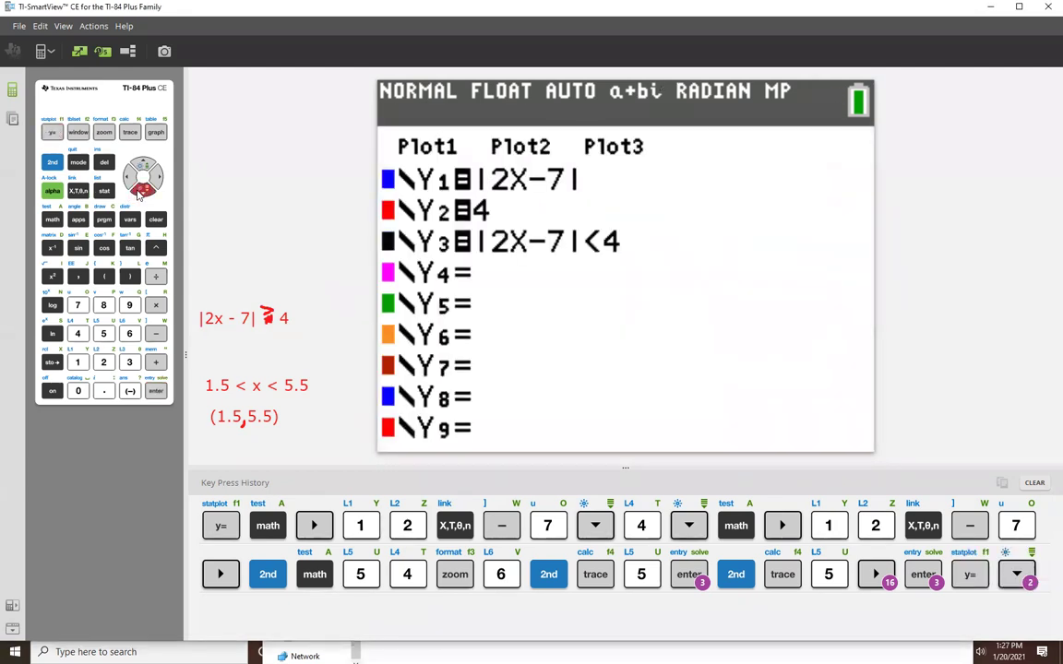
{"action": "left_click", "coordinate": [156, 179]}
{"action": "left_click", "coordinate": [157, 179]}
{"action": "left_click", "coordinate": [156, 179]}
{"action": "left_click", "coordinate": [156, 179]}
{"action": "left_click", "coordinate": [156, 179]}
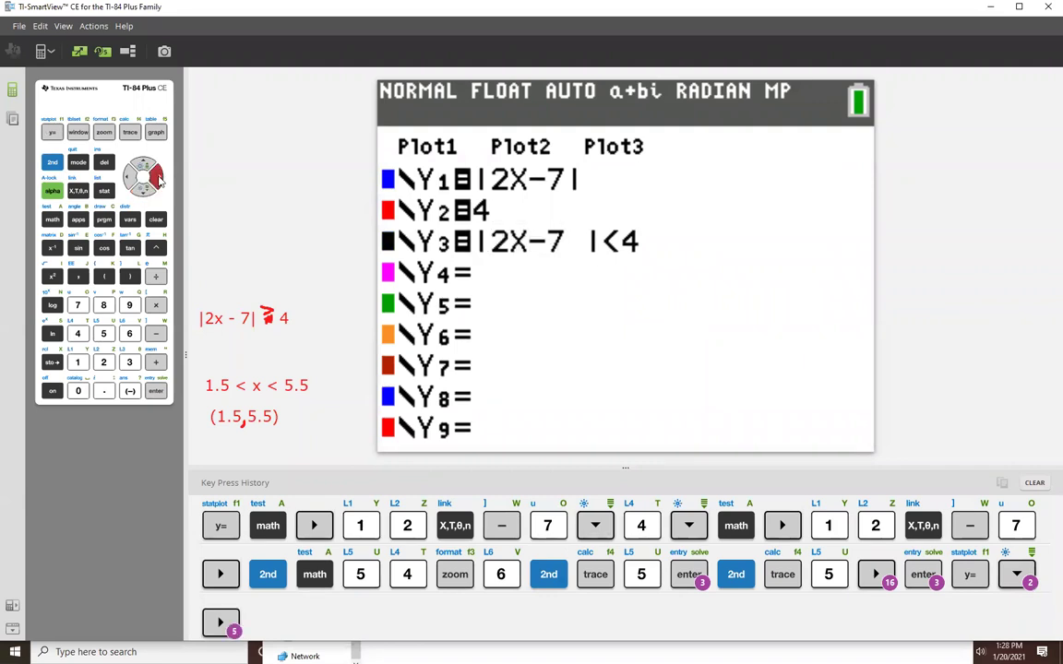
{"action": "left_click", "coordinate": [157, 179]}
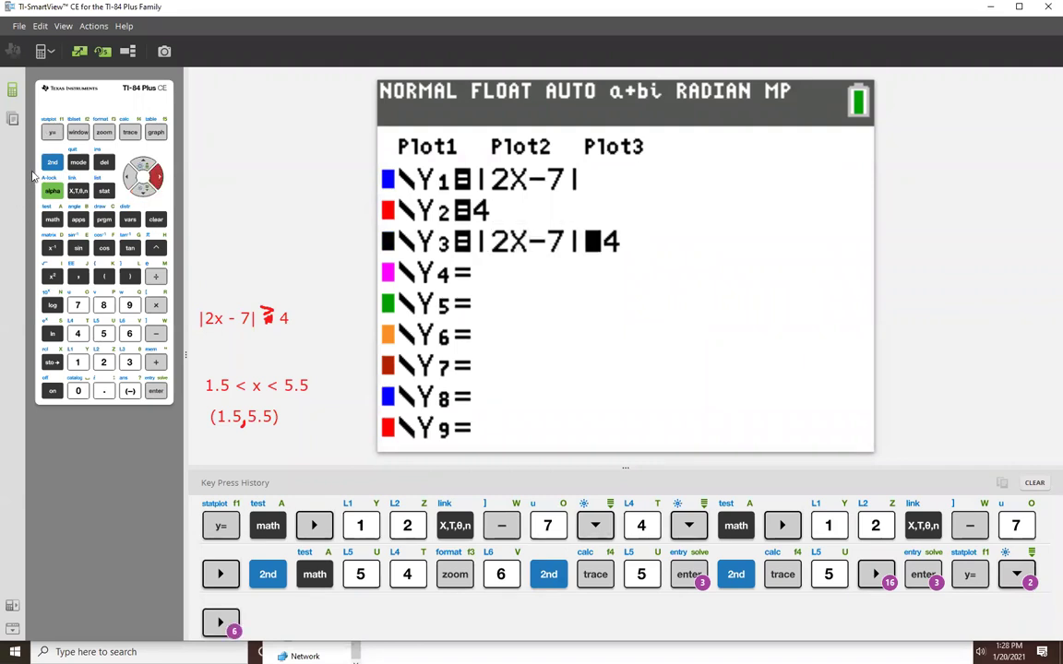
{"action": "left_click", "coordinate": [52, 161]}
{"action": "left_click", "coordinate": [52, 219]}
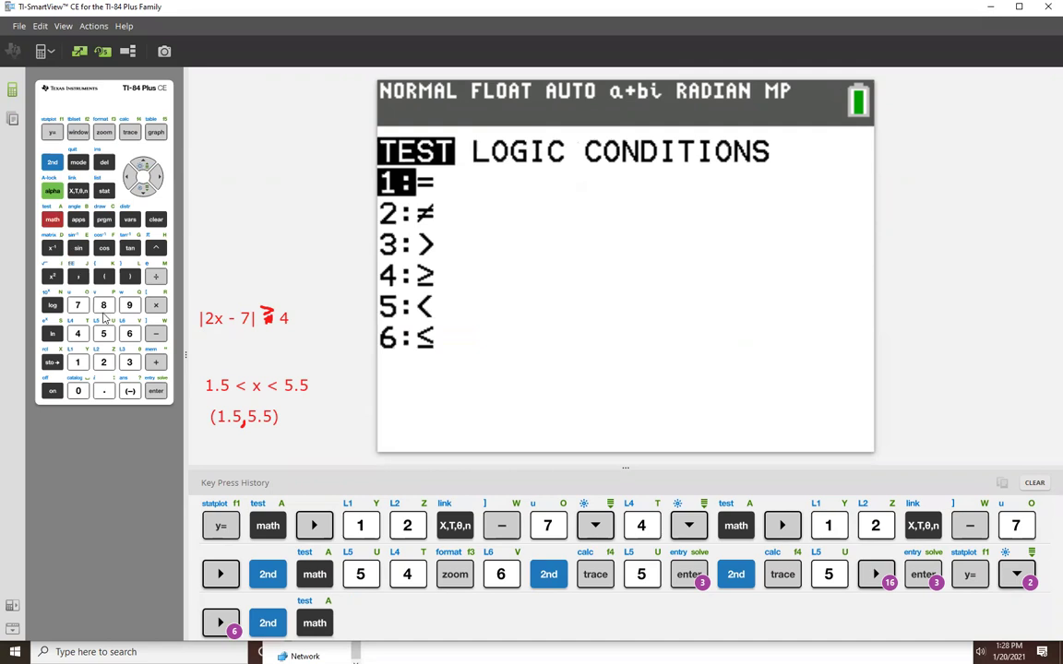
{"action": "left_click", "coordinate": [131, 363]}
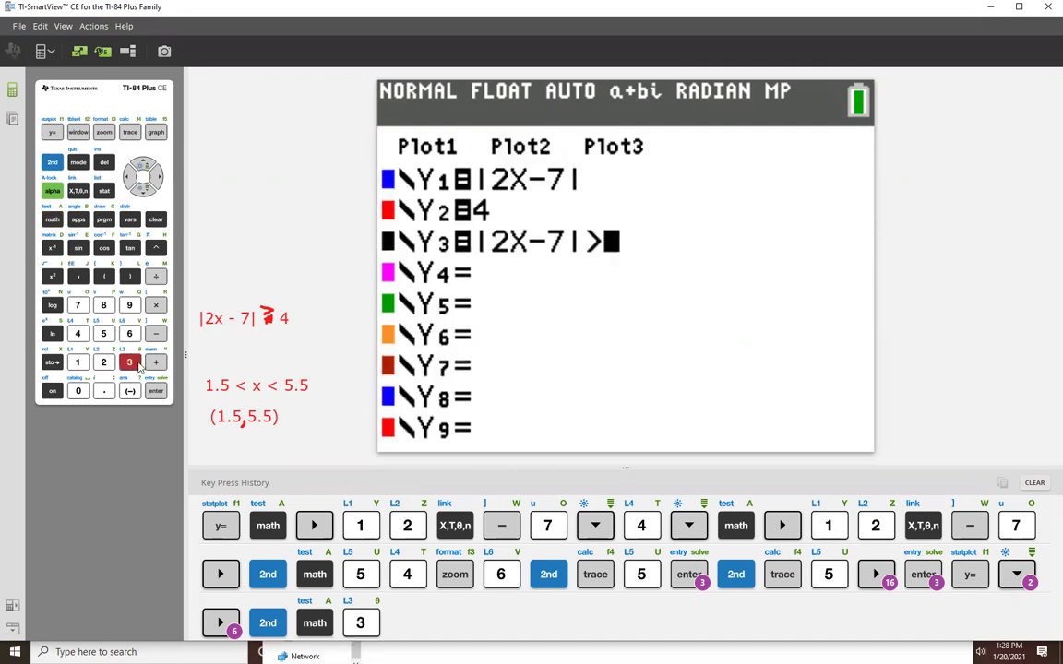
- Redraw the graph to show the |2X−7| > 4 solution bars outside x=1.5 and x=5.5
{"action": "left_click", "coordinate": [156, 132]}
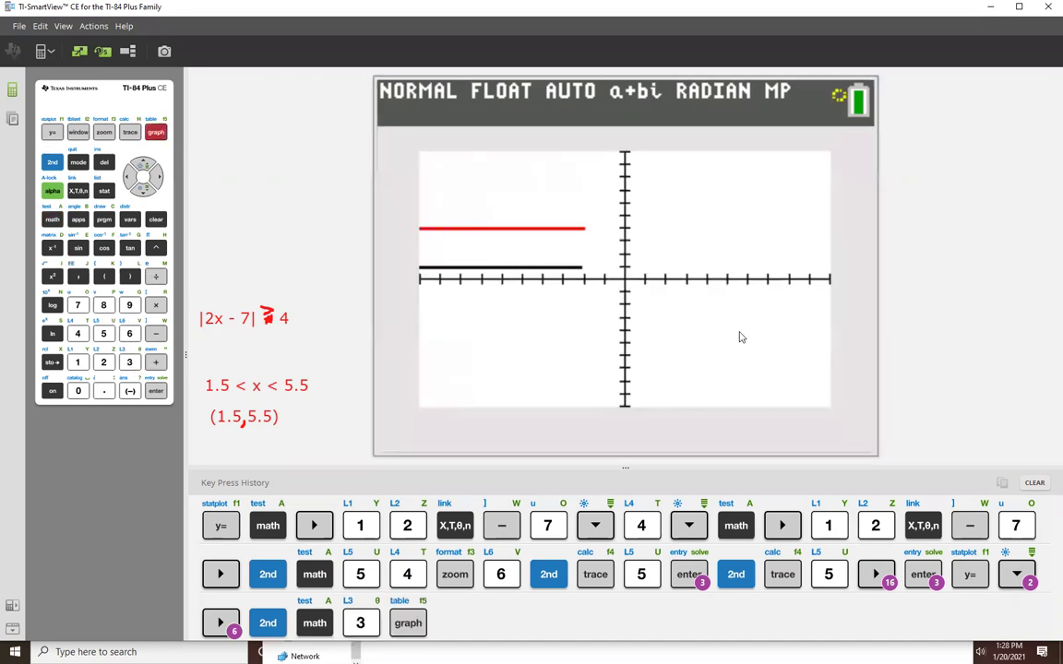